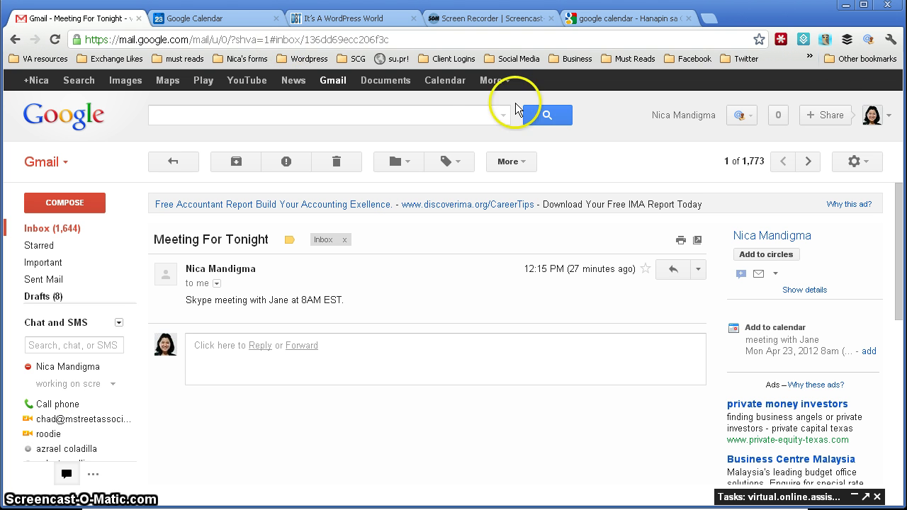
# Create a quick event 'Skype meeting with Jane' on Monday April 23 at 8pm
pyautogui.click(243, 13)
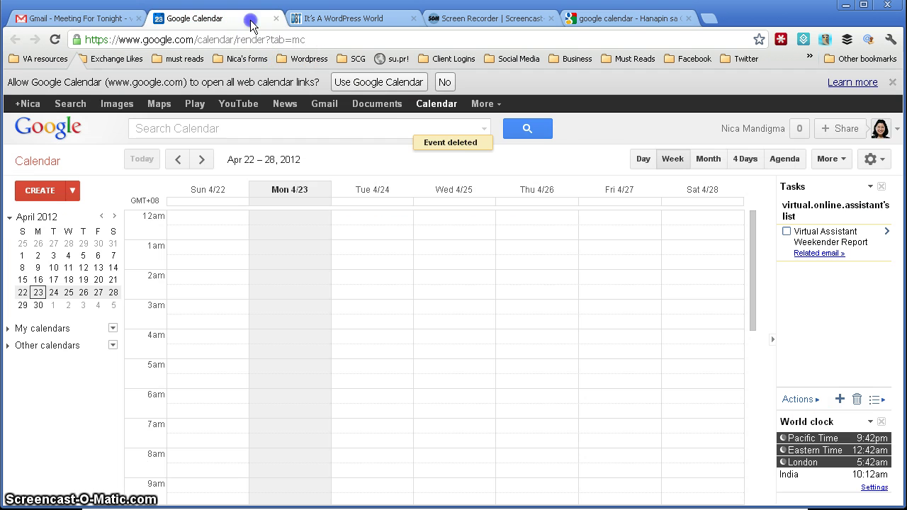
pyautogui.scroll(-5, 352, 286)
pyautogui.moveTo(753, 414); pyautogui.dragTo(747, 419)
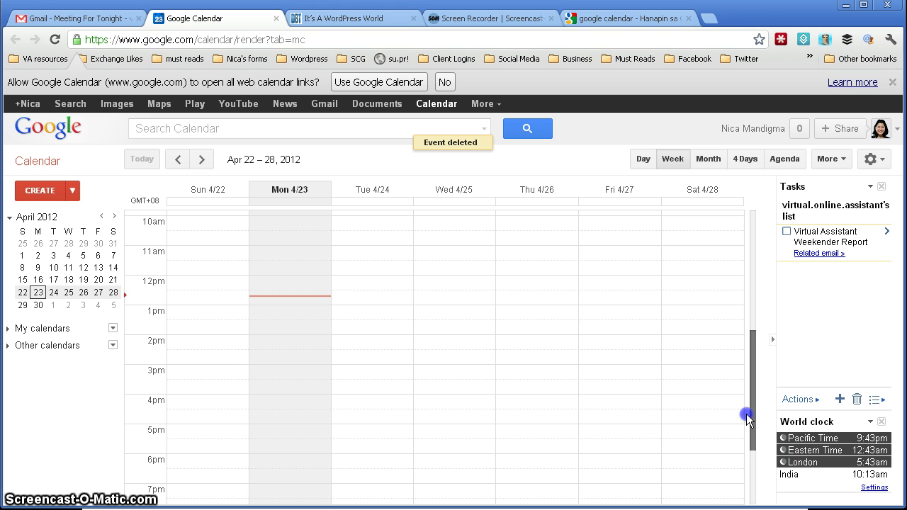
pyautogui.moveTo(747, 418); pyautogui.dragTo(751, 476)
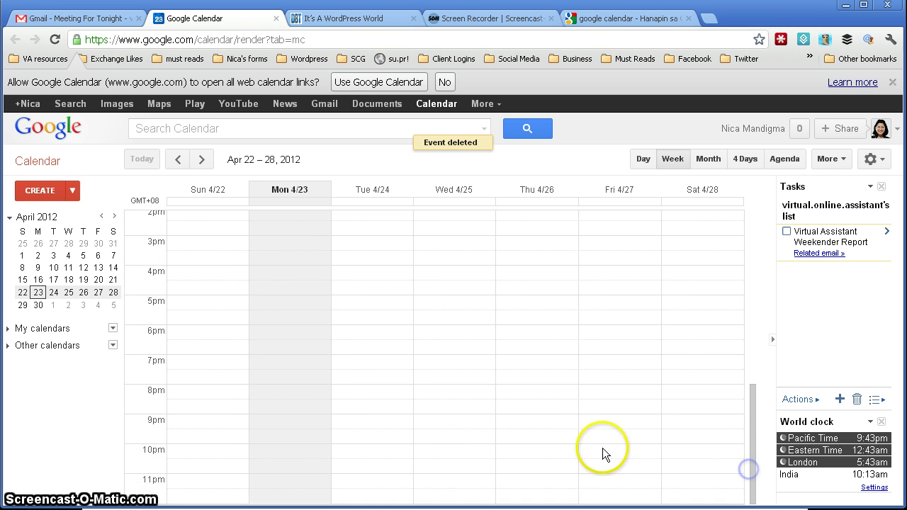
pyautogui.click(304, 400)
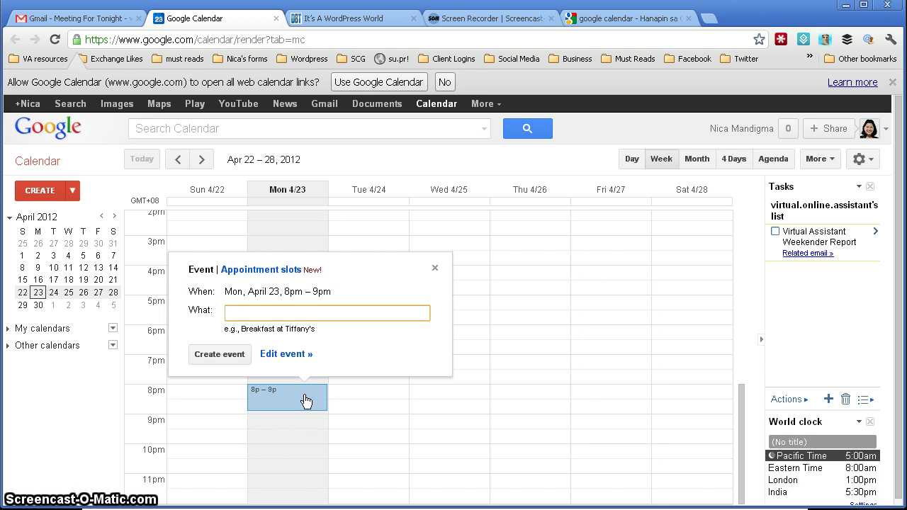
pyautogui.write('Skype meeting wi')
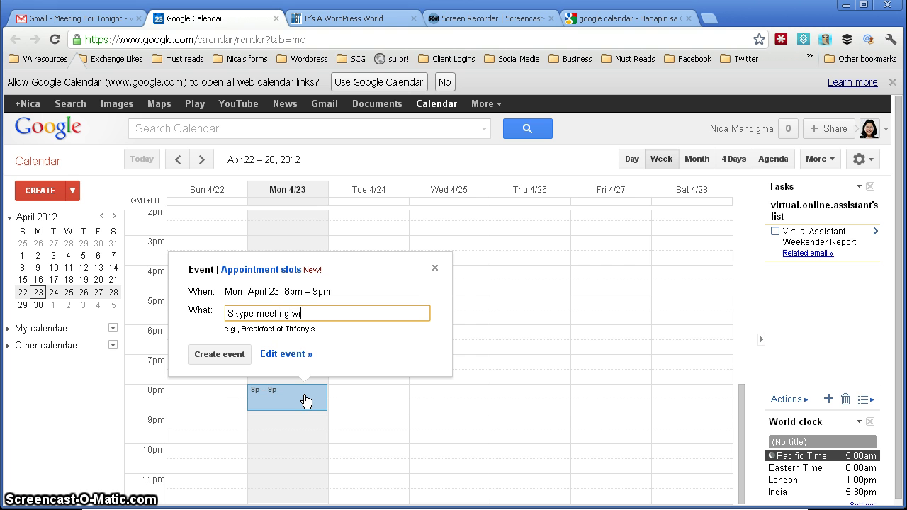
pyautogui.write('th Jane')
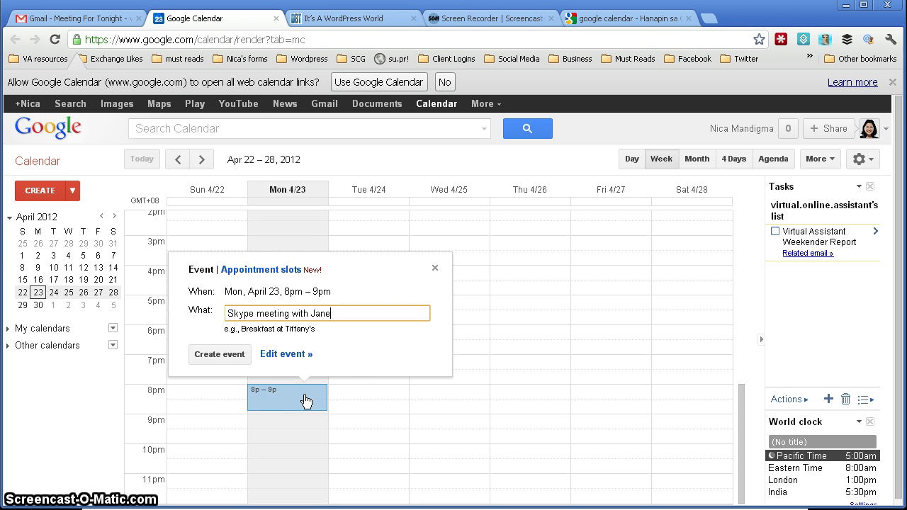
pyautogui.click(221, 357)
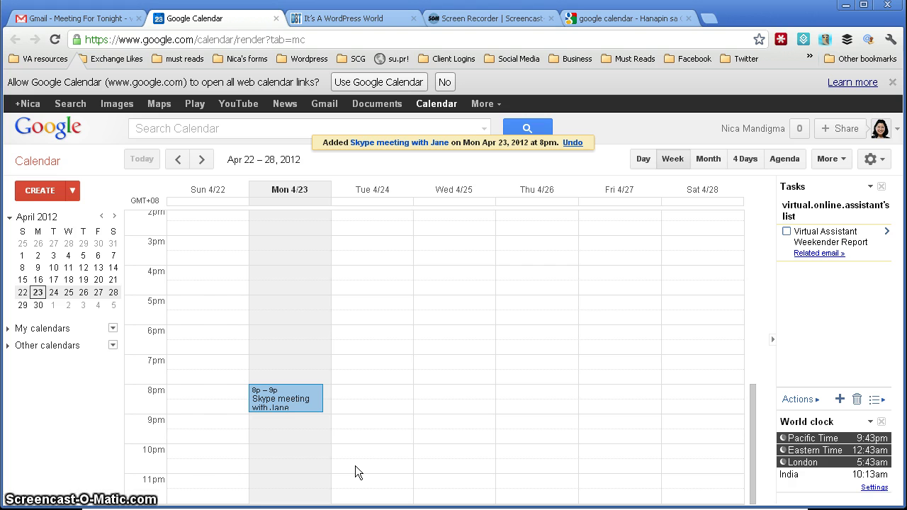
# Open the Skype meeting with Jane event's full edit page
pyautogui.click(313, 398)
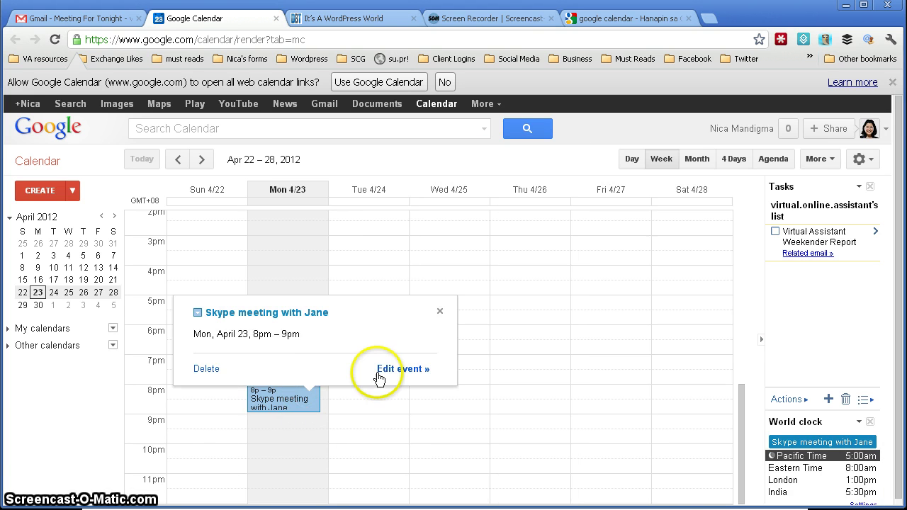
pyautogui.click(385, 372)
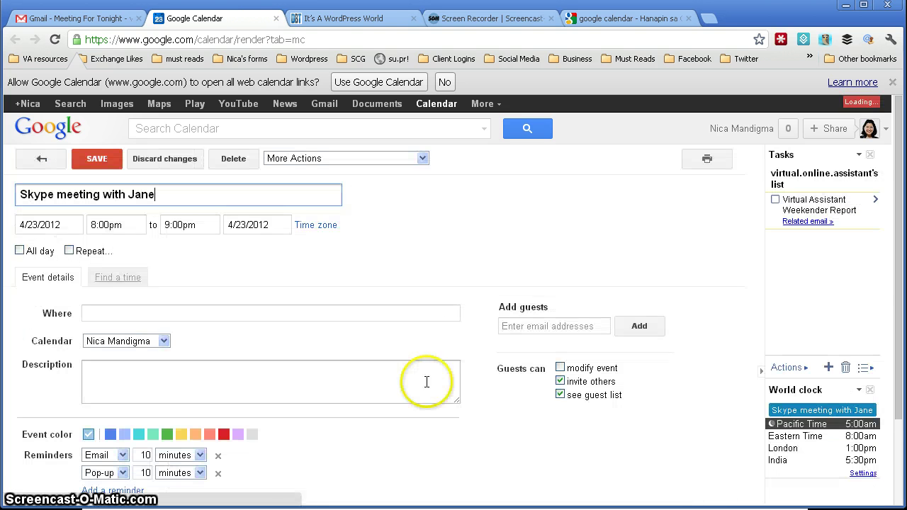
pyautogui.scroll(-3, 712, 314)
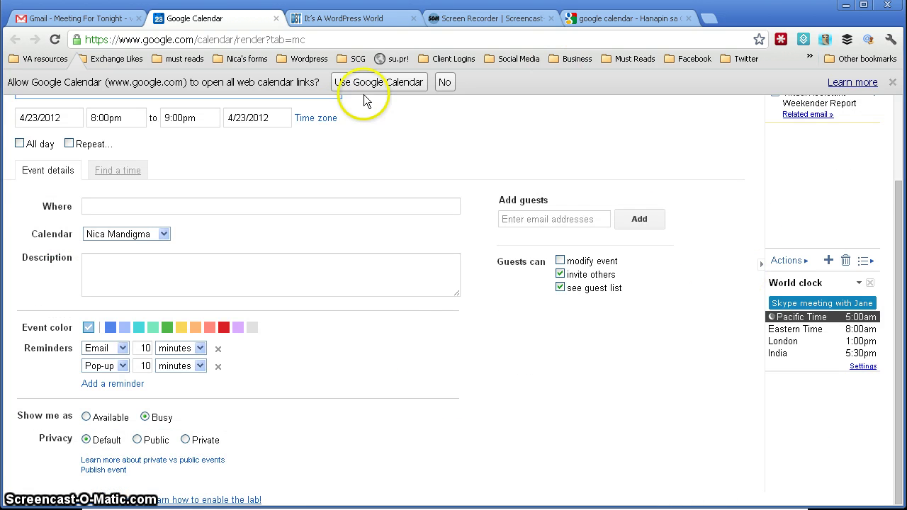
pyautogui.scroll(3, 450, 395)
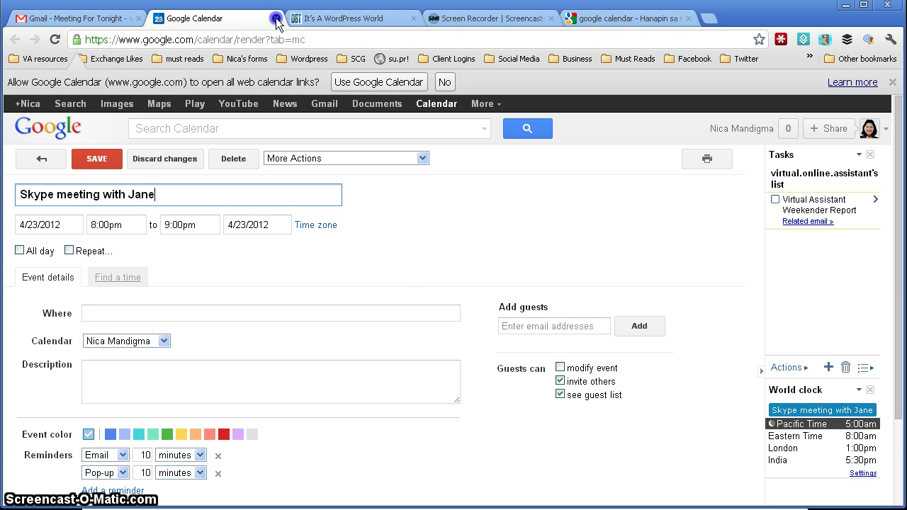
# Back in Gmail, create a calendar event draft from the Meeting For Tonight email
pyautogui.click(277, 19)
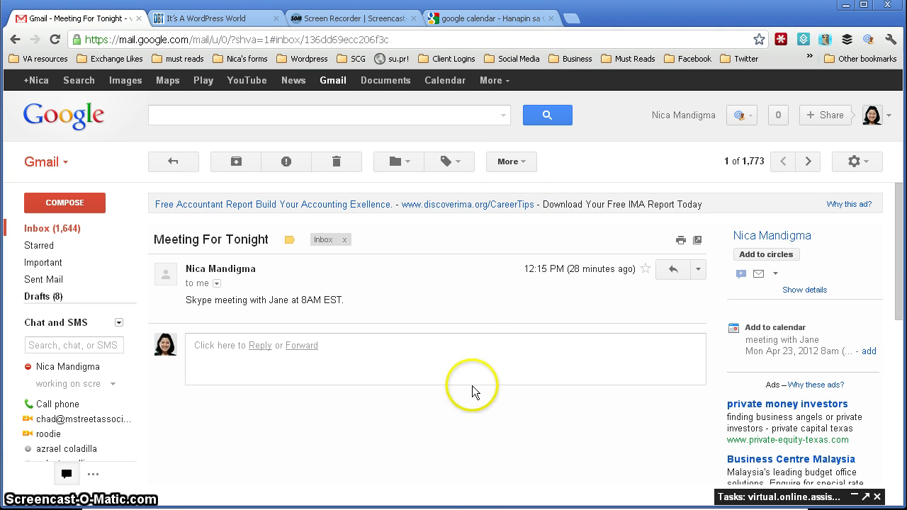
pyautogui.click(523, 164)
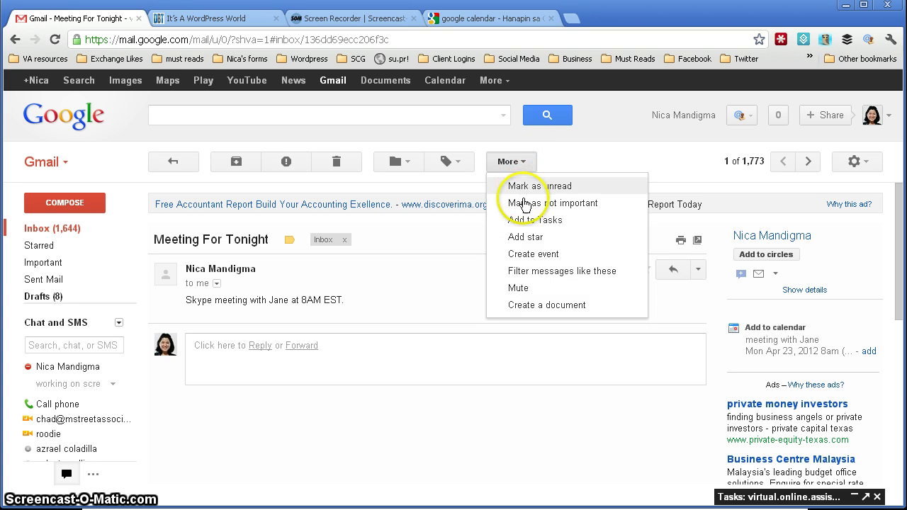
pyautogui.click(525, 260)
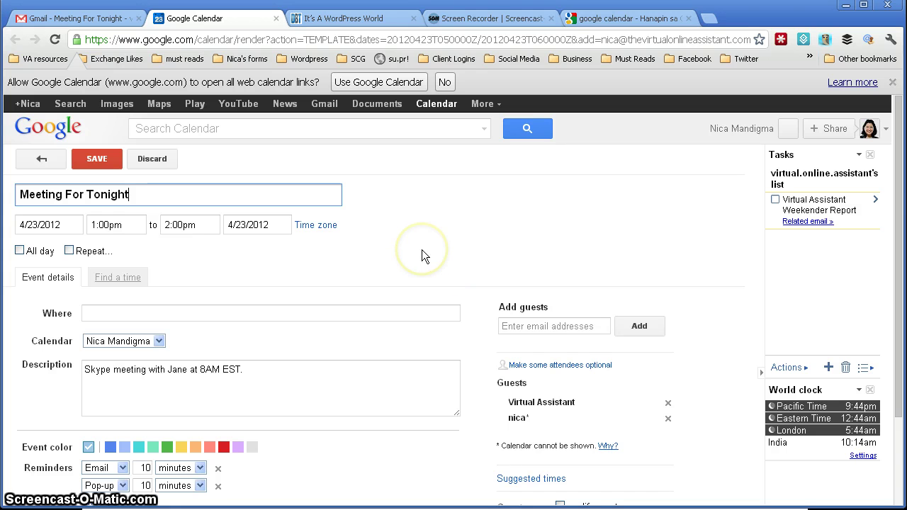
# Set the Meeting For Tonight event to run from 8:00pm to 8:30pm
pyautogui.scroll(-1, 494, 259)
pyautogui.scroll(1, 494, 258)
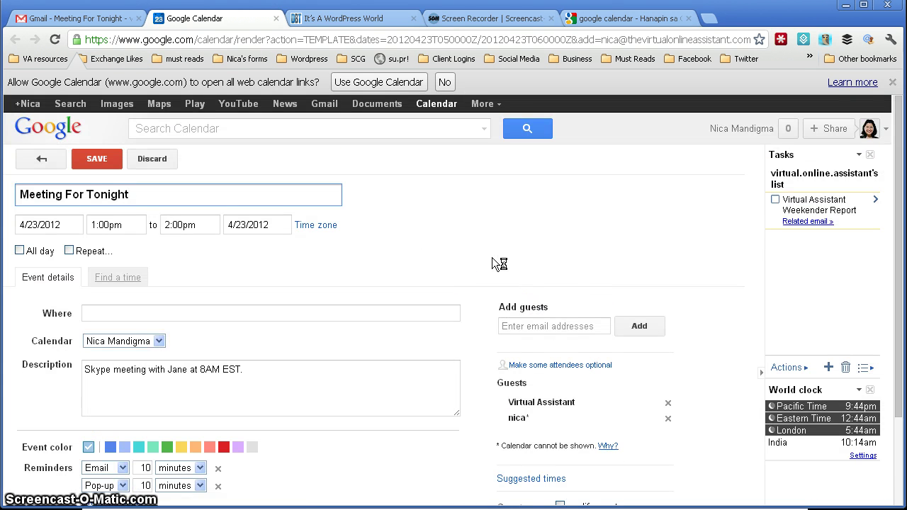
pyautogui.moveTo(203, 197); pyautogui.dragTo(23, 197)
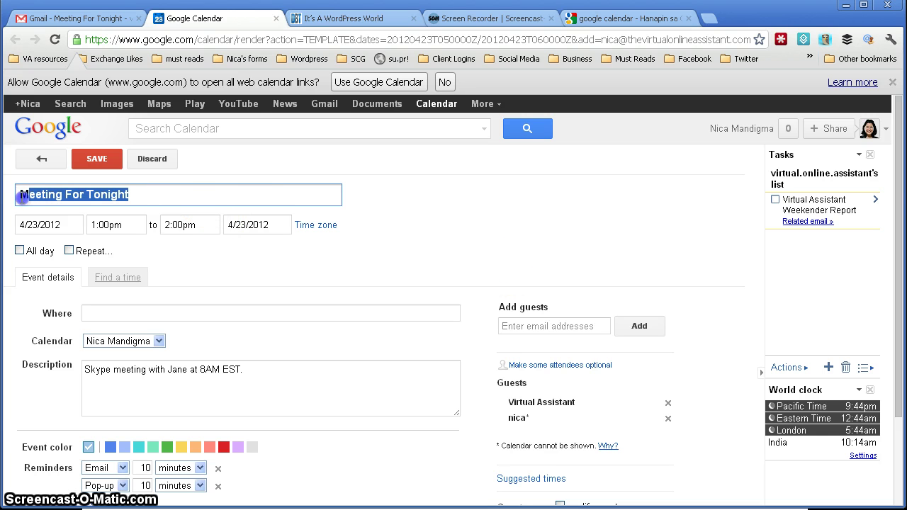
pyautogui.click(188, 199)
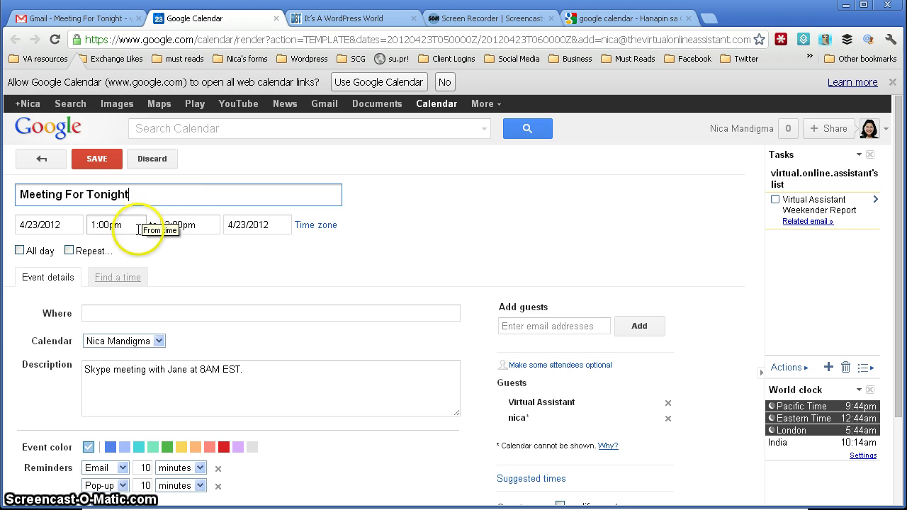
pyautogui.click(139, 227)
pyautogui.scroll(-5, 130, 283)
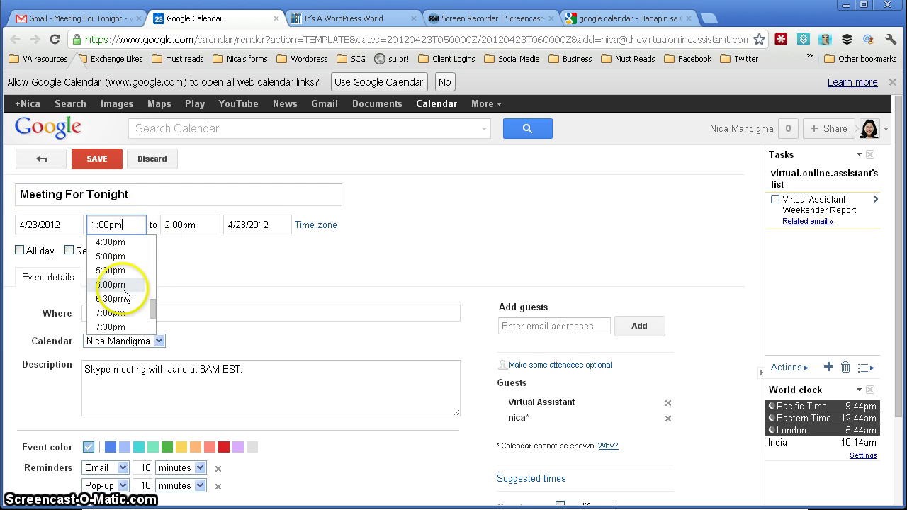
pyautogui.click(119, 270)
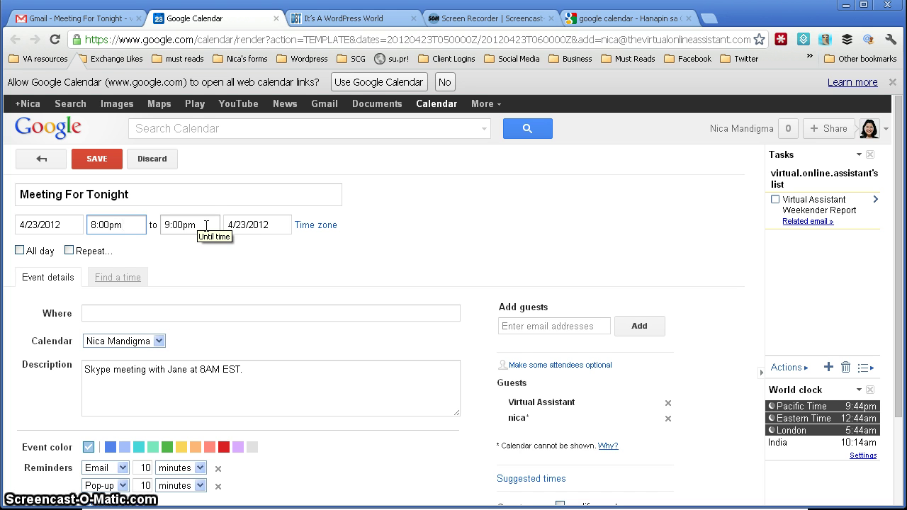
pyautogui.click(207, 226)
pyautogui.click(205, 257)
# Keep the 8:30pm end time and bring up the event's time zone settings
pyautogui.click(207, 230)
pyautogui.scroll(-3, 215, 284)
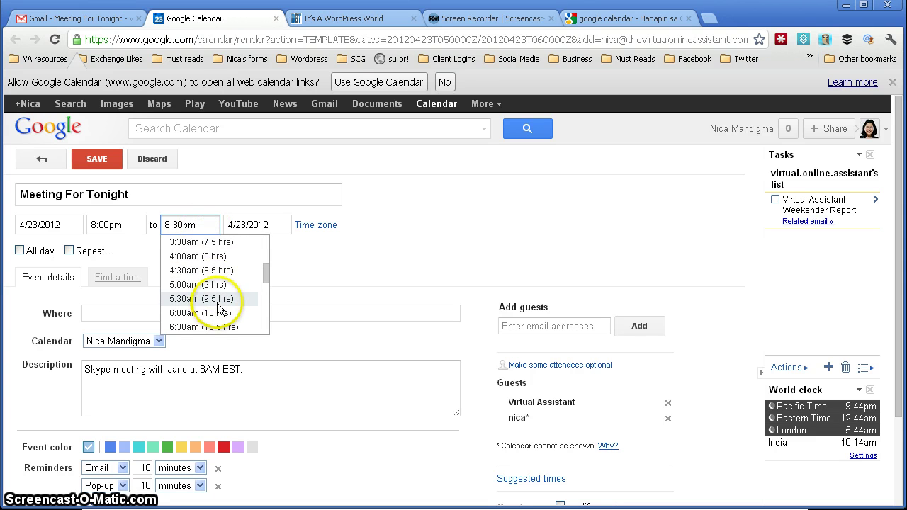
pyautogui.scroll(-5, 219, 307)
pyautogui.click(340, 279)
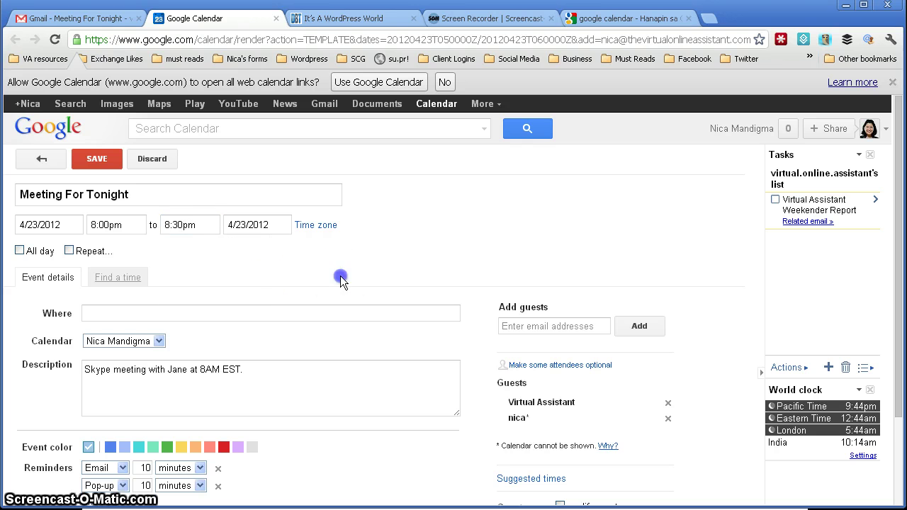
pyautogui.click(320, 227)
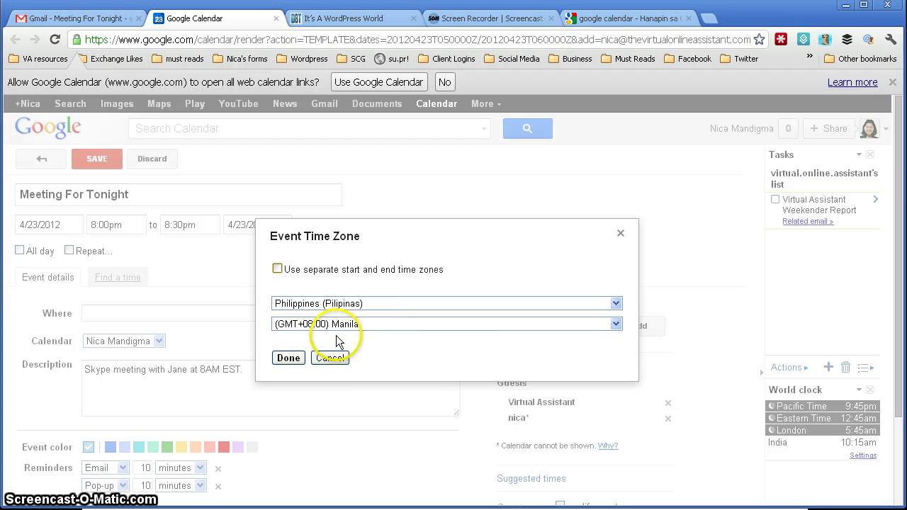
# Keep the (GMT+08:00) Manila time zone and enter Skype as the event location
pyautogui.click(289, 358)
pyautogui.click(230, 315)
pyautogui.write('SKype')
pyautogui.press('BackSpace')
pyautogui.press('BackSpace')
pyautogui.press('BackSpace')
pyautogui.press('BackSpace')
pyautogui.write('kype')
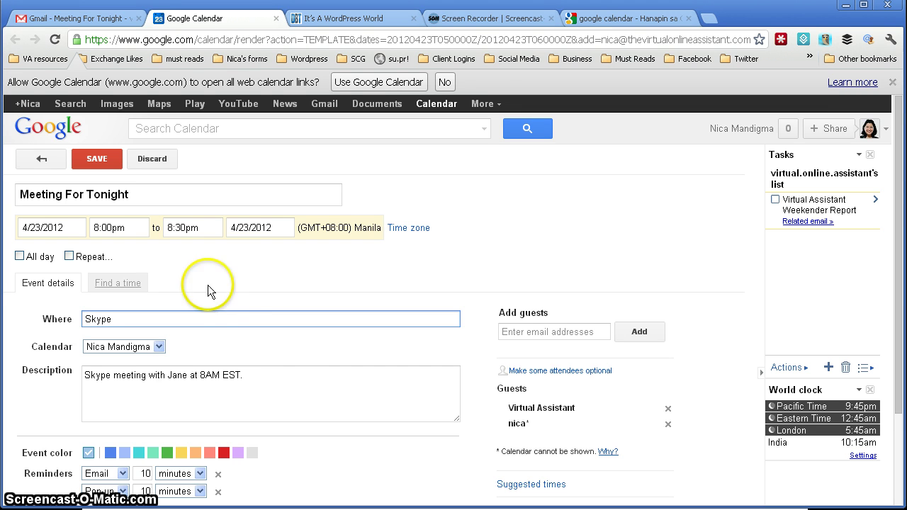
pyautogui.click(282, 384)
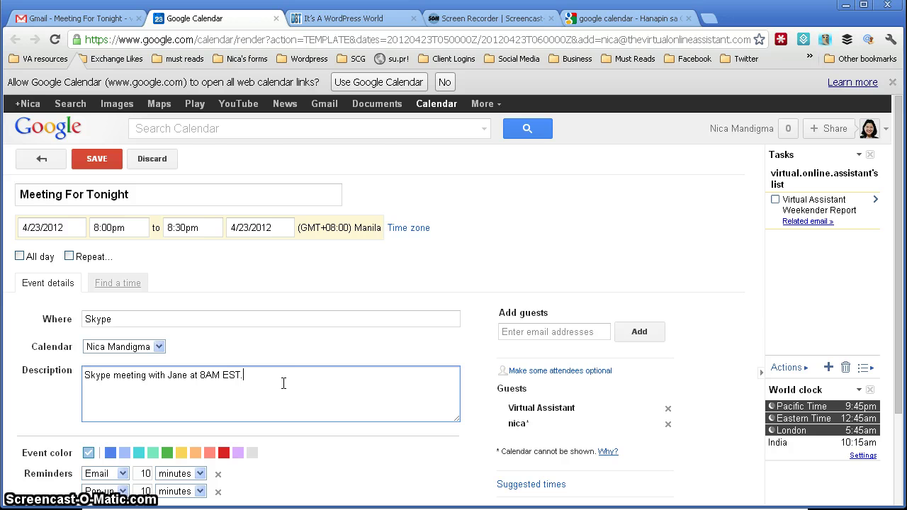
pyautogui.scroll(-3, 300, 355)
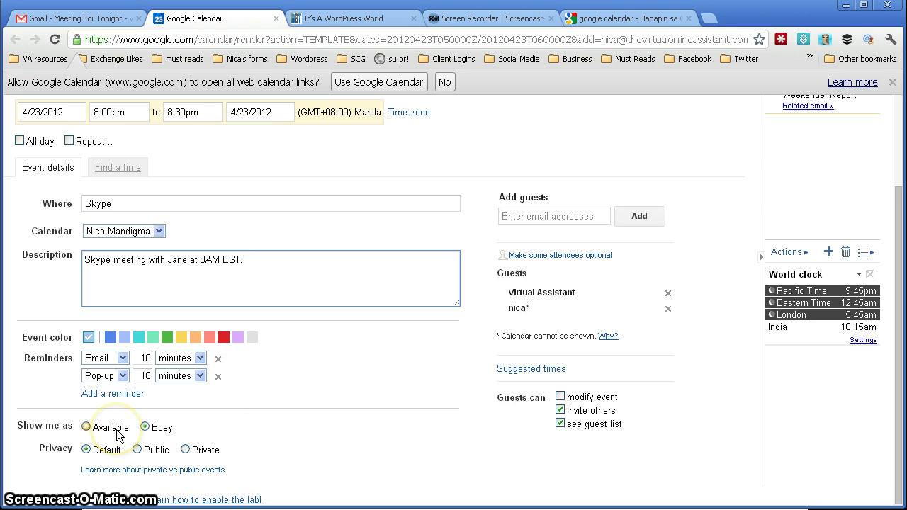
# Colour the event bold green and set the first reminder to email 1 day before
pyautogui.click(167, 338)
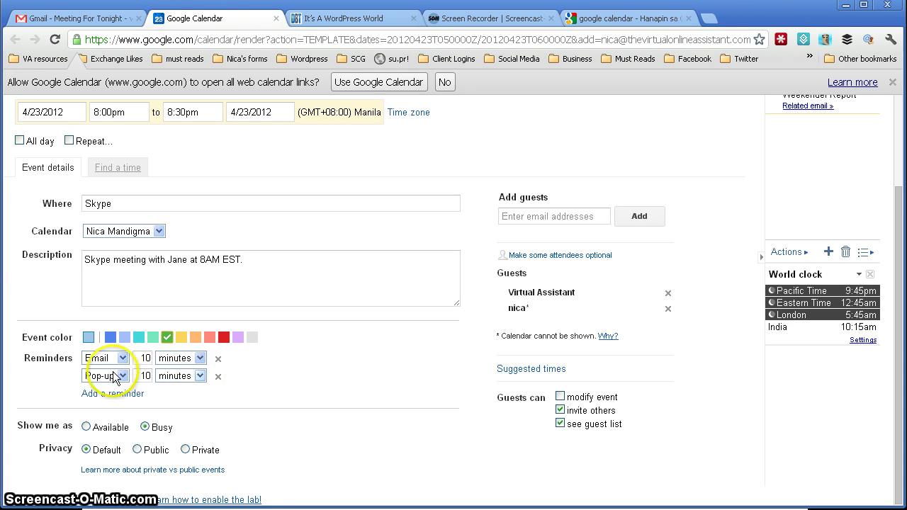
pyautogui.click(125, 360)
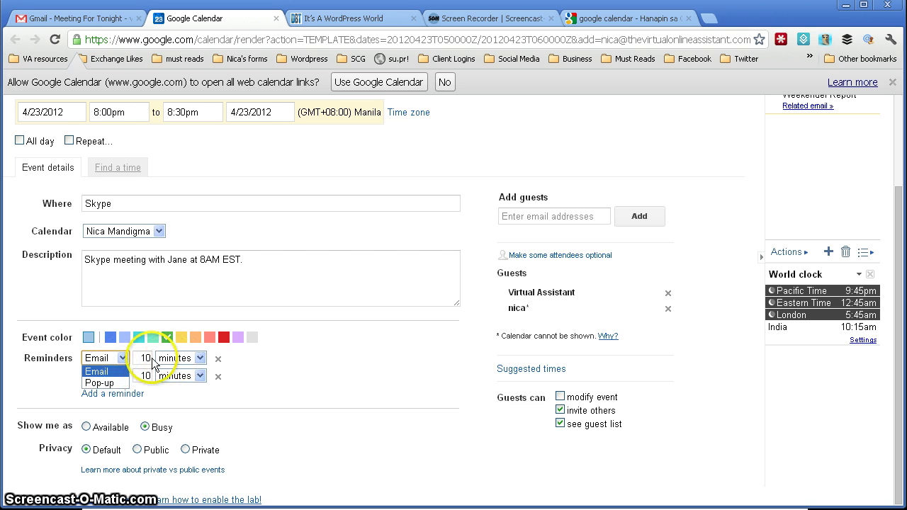
pyautogui.click(144, 358)
pyautogui.press('BackSpace')
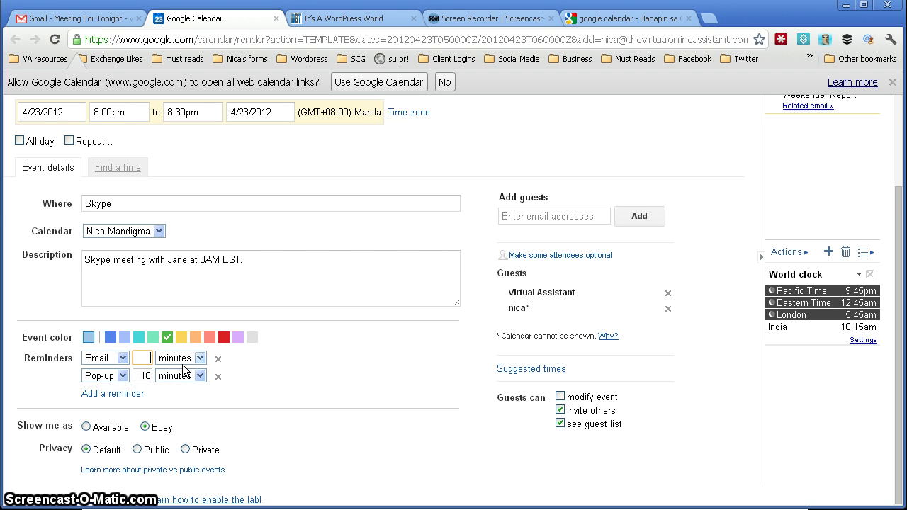
pyautogui.write('1')
pyautogui.click(182, 360)
pyautogui.click(177, 397)
# Change the second reminder to an email 30 minutes before
pyautogui.moveTo(140, 376); pyautogui.dragTo(167, 377)
pyautogui.write('30')
pyautogui.click(123, 376)
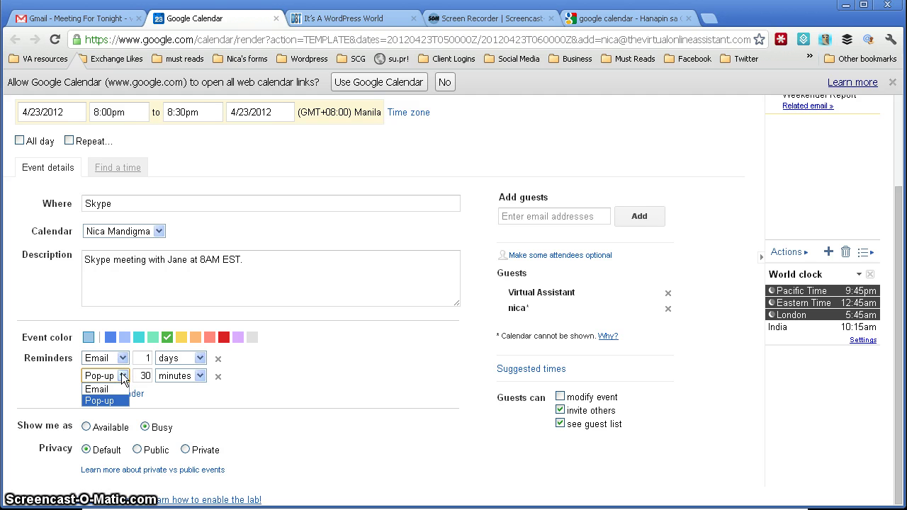
pyautogui.click(99, 389)
pyautogui.moveTo(309, 411)
pyautogui.mouseDown()
pyautogui.moveTo(283, 383)
pyautogui.moveTo(262, 387)
pyautogui.moveTo(265, 416)
pyautogui.mouseUp()
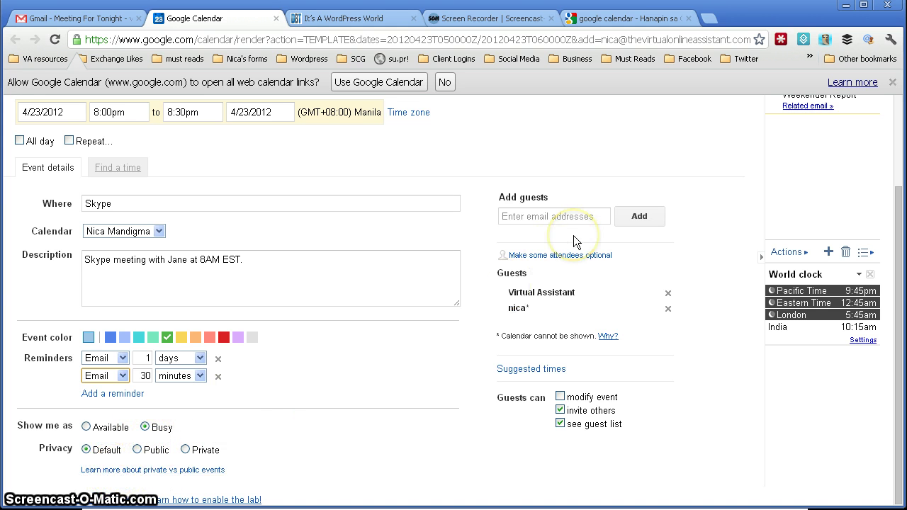
# Add a third guest to the event by entering their Gmail address
pyautogui.click(561, 215)
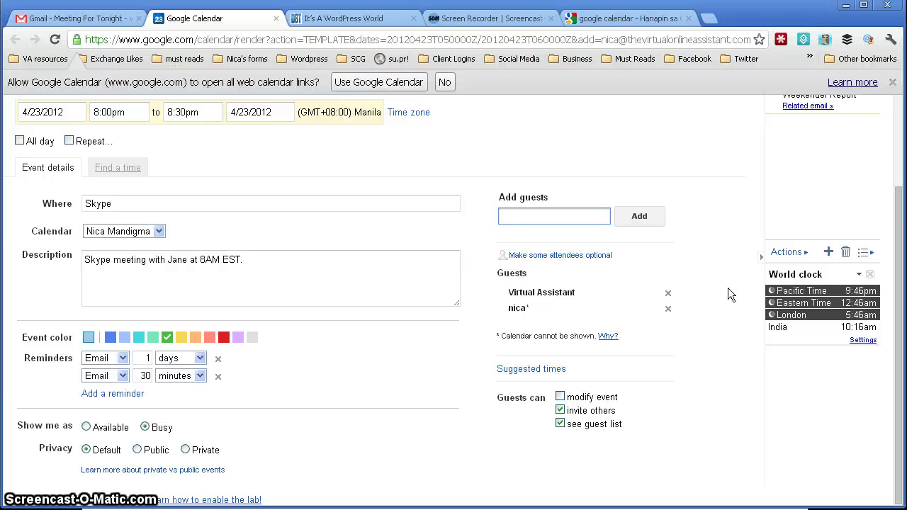
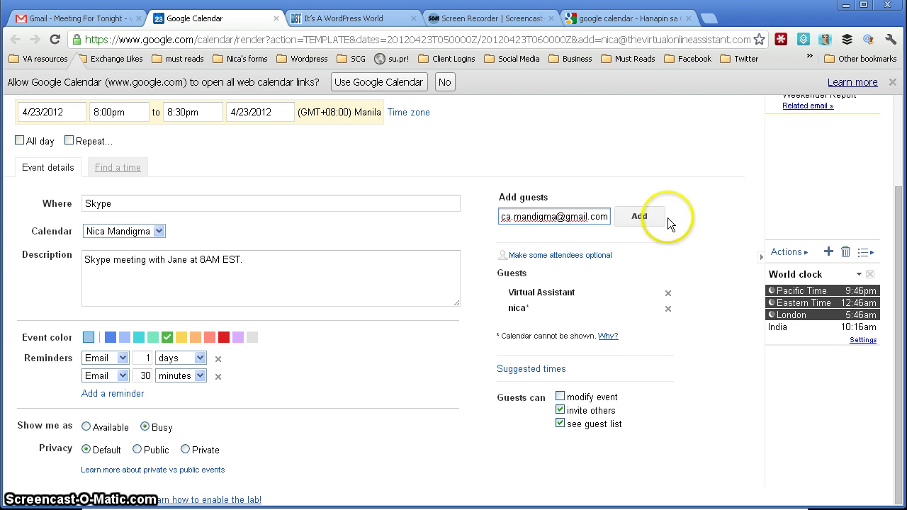
pyautogui.click(648, 217)
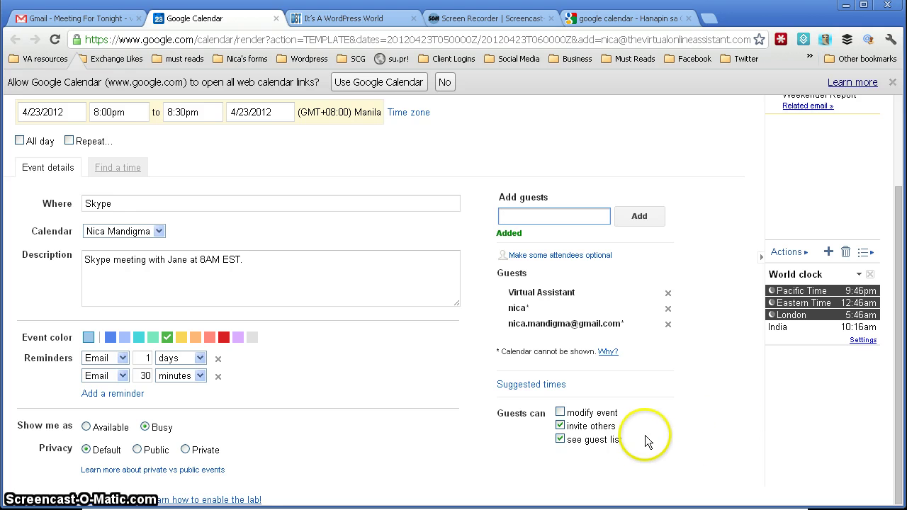
# Save the Meeting For Tonight event and answer the send-invitations prompt with Send
pyautogui.click(567, 417)
pyautogui.scroll(3, 497, 369)
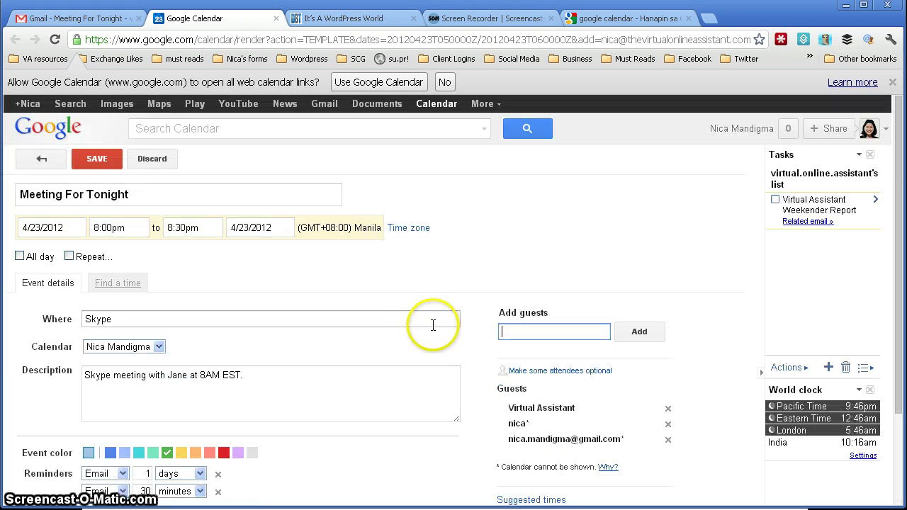
pyautogui.click(105, 161)
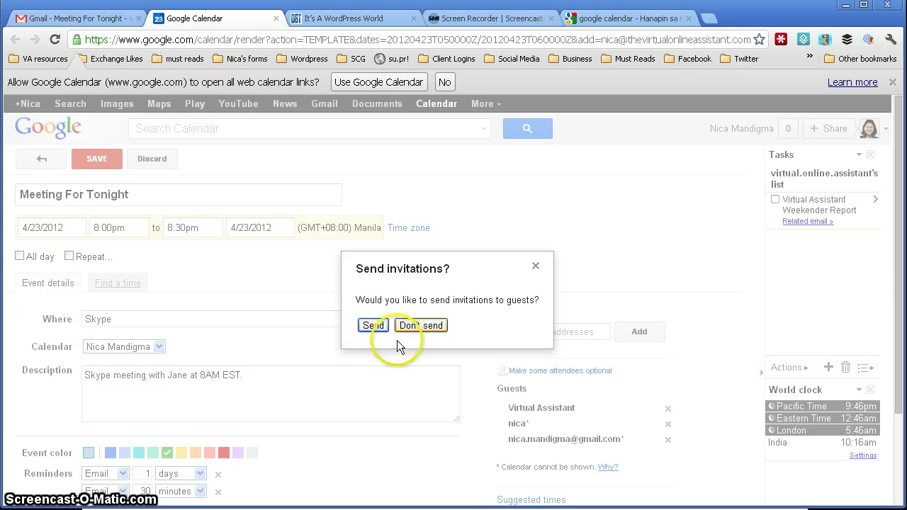
pyautogui.click(375, 325)
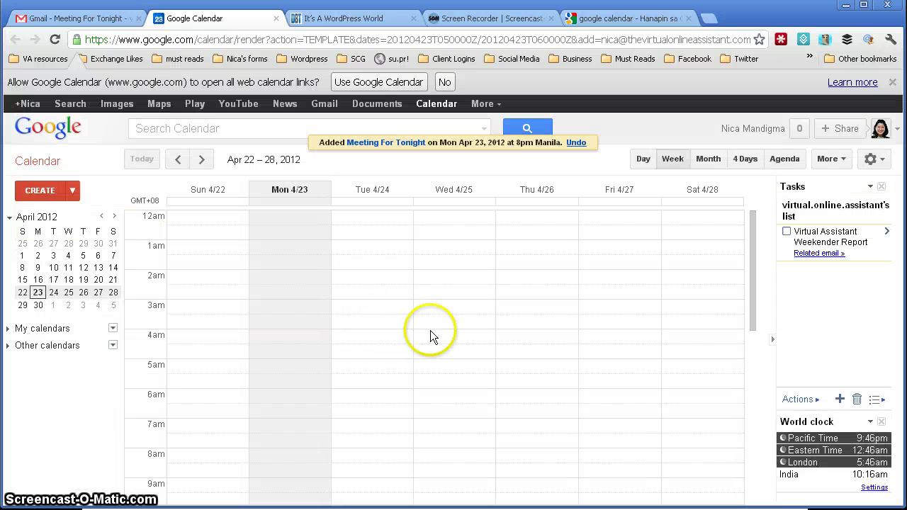
# Check the Skype meeting with Jane at 8pm Monday, then return to the Meeting For Tonight email
pyautogui.scroll(-4, 432, 330)
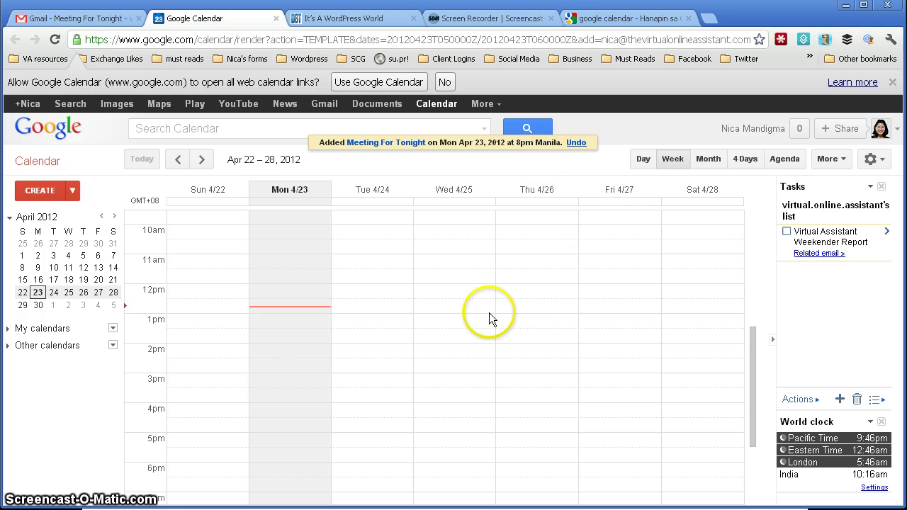
pyautogui.scroll(-5, 488, 315)
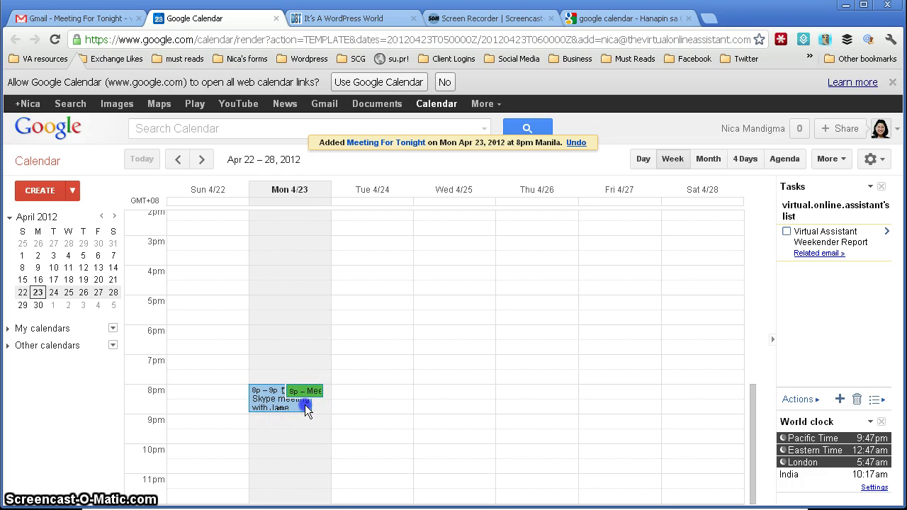
pyautogui.click(304, 407)
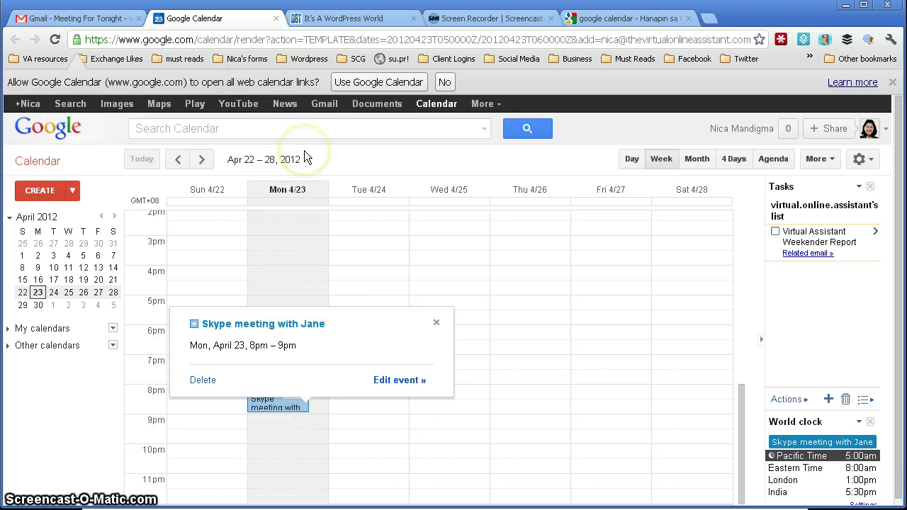
pyautogui.click(78, 21)
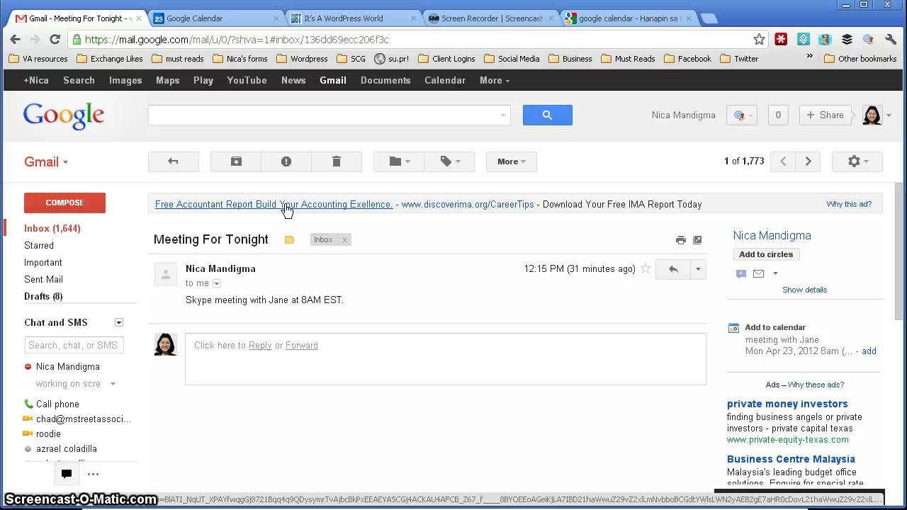
pyautogui.click(282, 207)
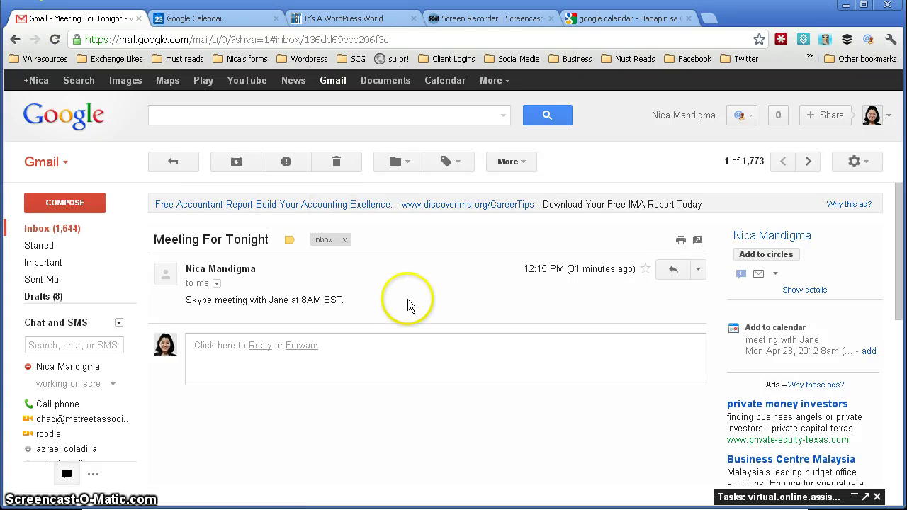